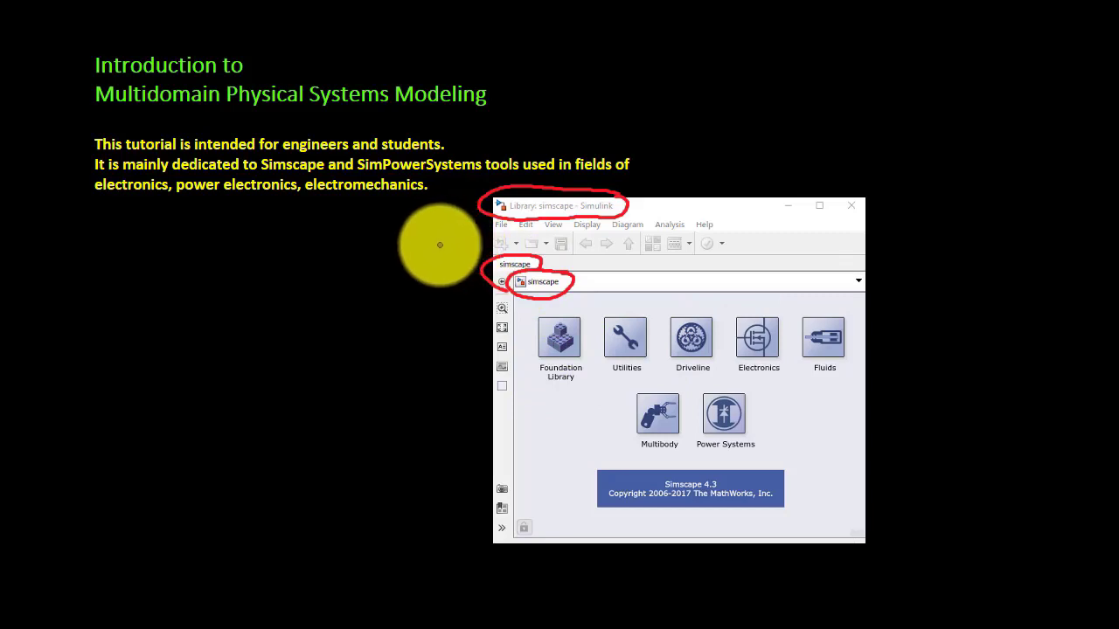
# Step: Draw an arrow toward the library window and loop the Multibody and Power Systems libraries
pyautogui.moveTo(425, 235); pyautogui.dragTo(461, 210)
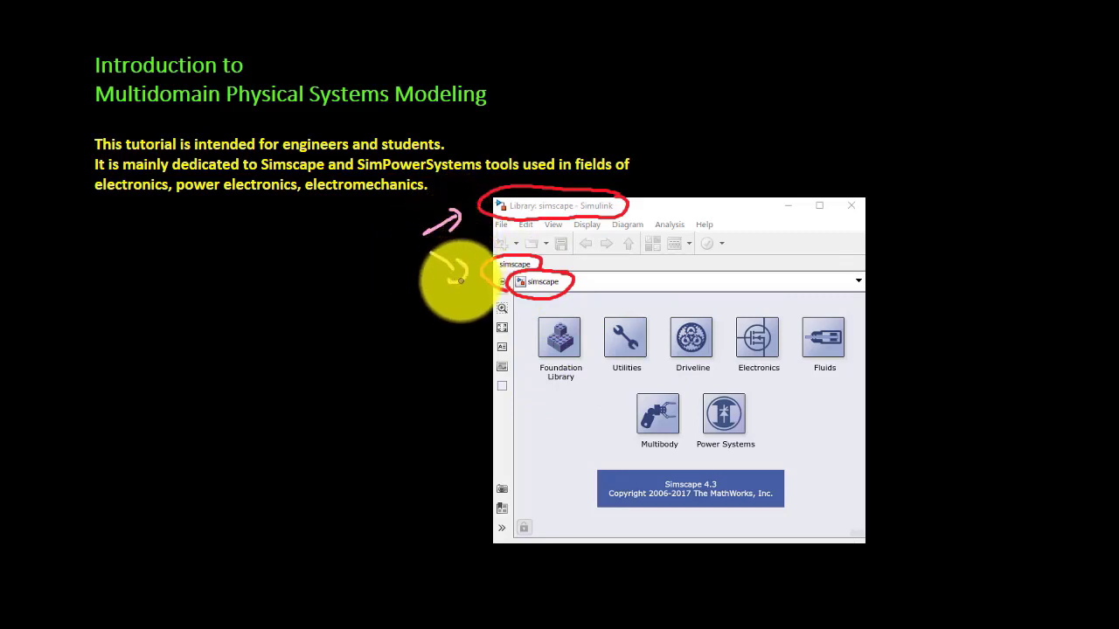
pyautogui.moveTo(736, 295)
pyautogui.mouseDown()
pyautogui.moveTo(670, 448)
pyautogui.moveTo(739, 302)
pyautogui.mouseUp()
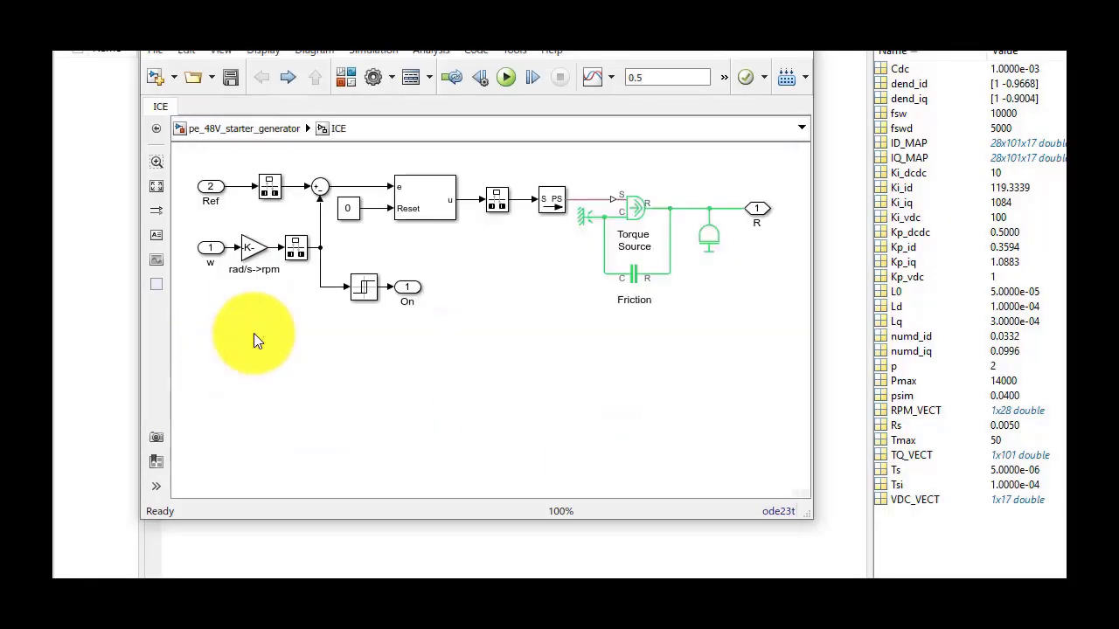
# Step: From the top-level model, open and scroll through the EM Controller subsystem, then return
pyautogui.click(261, 81)
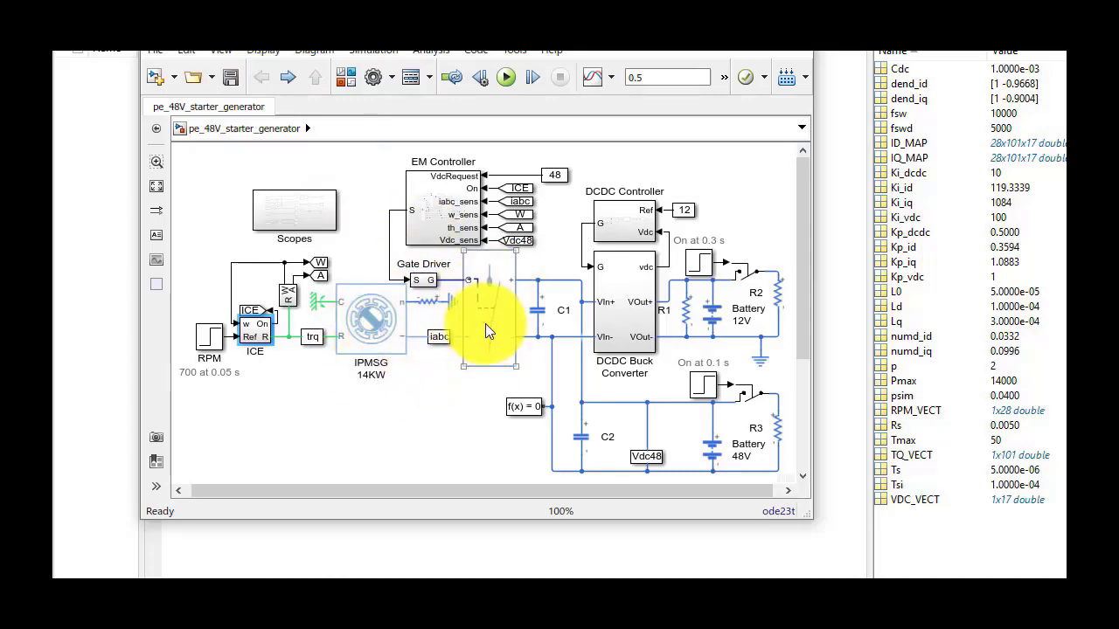
pyautogui.doubleClick(440, 222)
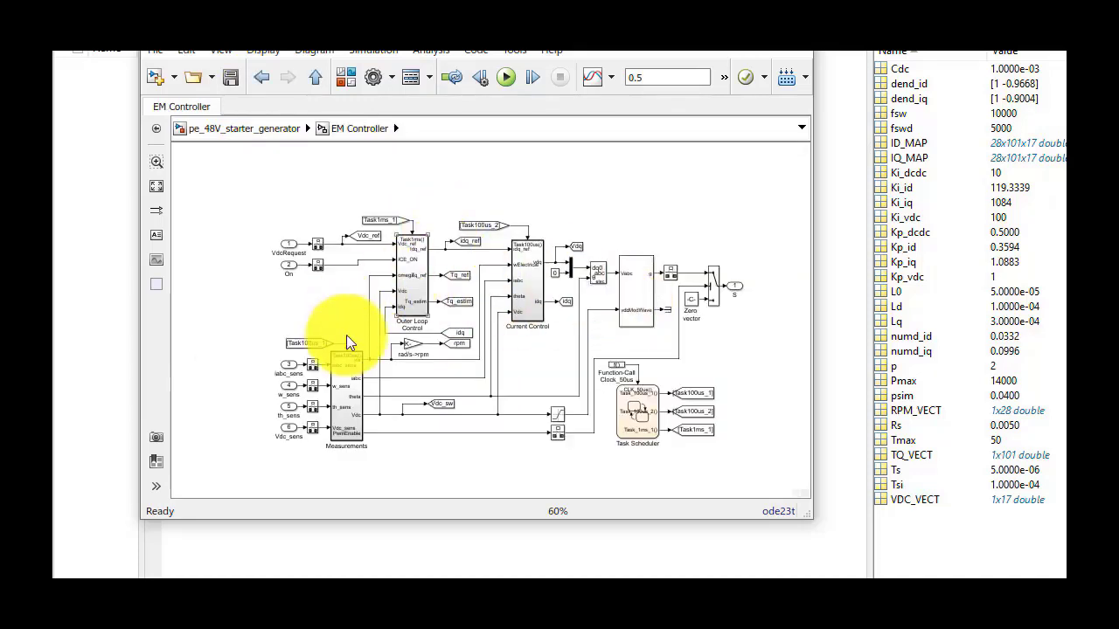
pyautogui.scroll(1, 469, 318)
pyautogui.scroll(1, 432, 278)
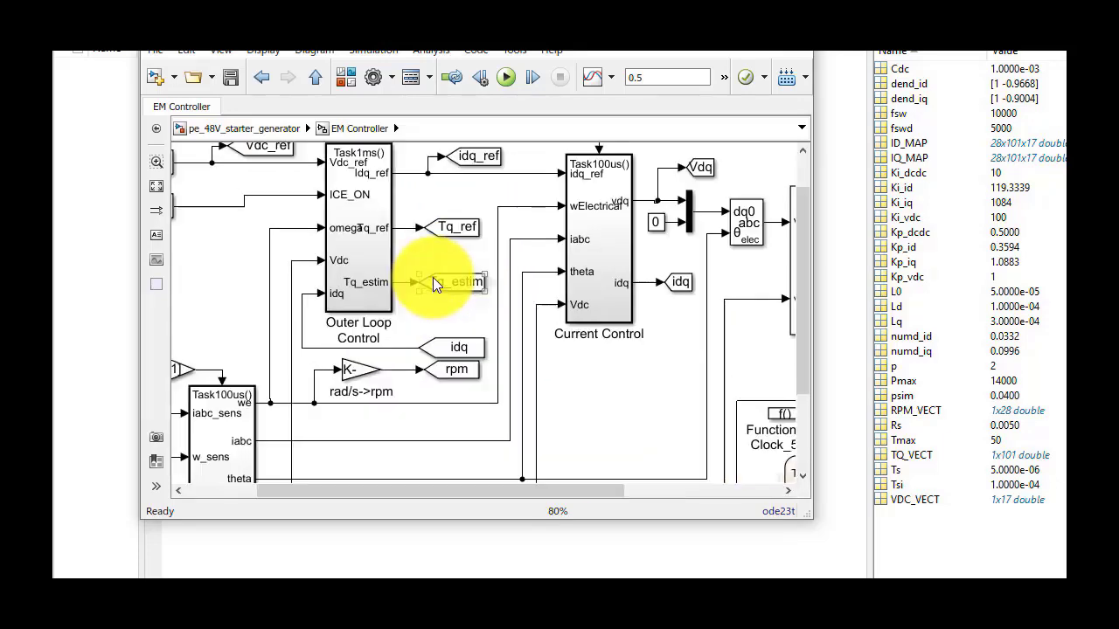
pyautogui.scroll(-1, 431, 276)
pyautogui.scroll(-1, 448, 282)
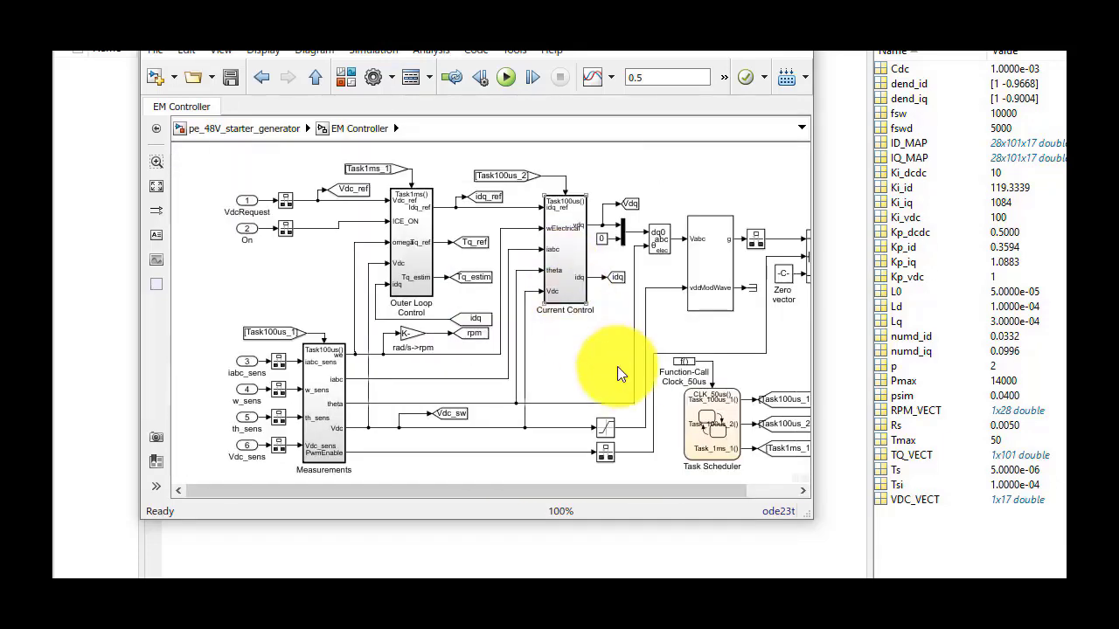
pyautogui.scroll(-1, 628, 376)
pyautogui.click(262, 77)
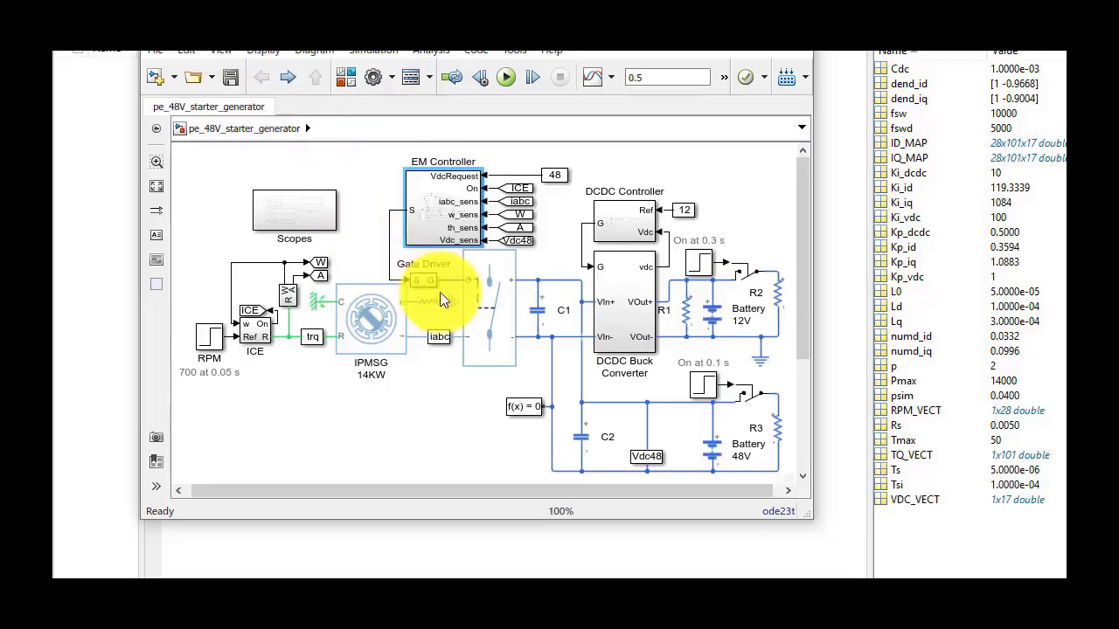
# Step: View the DCDC Buck Converter and DCDC Controller subsystems in turn, ending at the top level
pyautogui.click(630, 296)
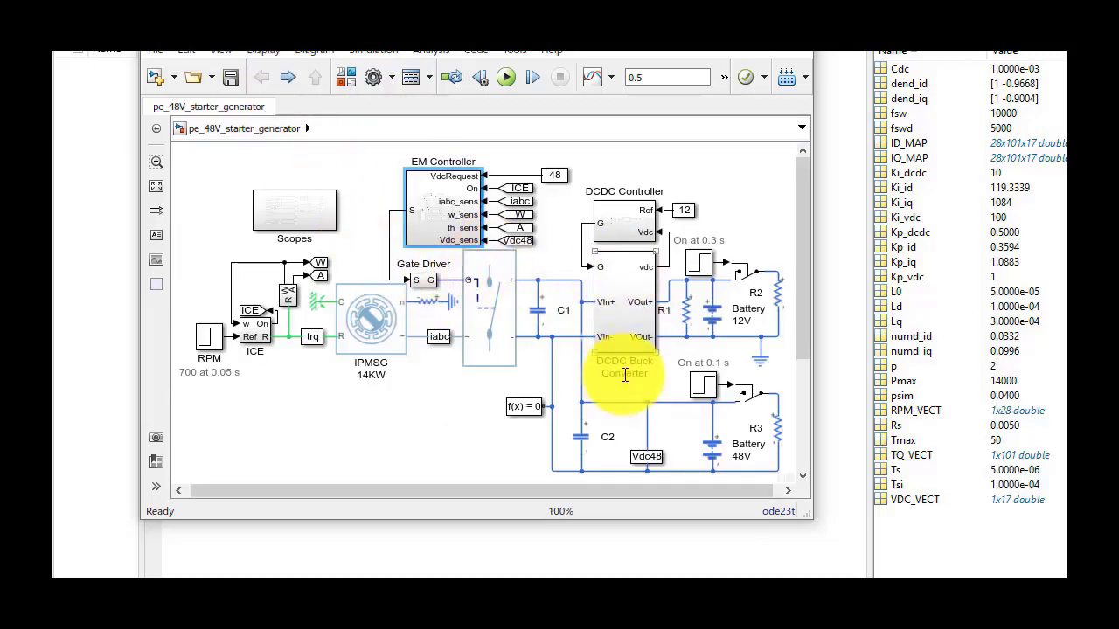
pyautogui.doubleClick(620, 295)
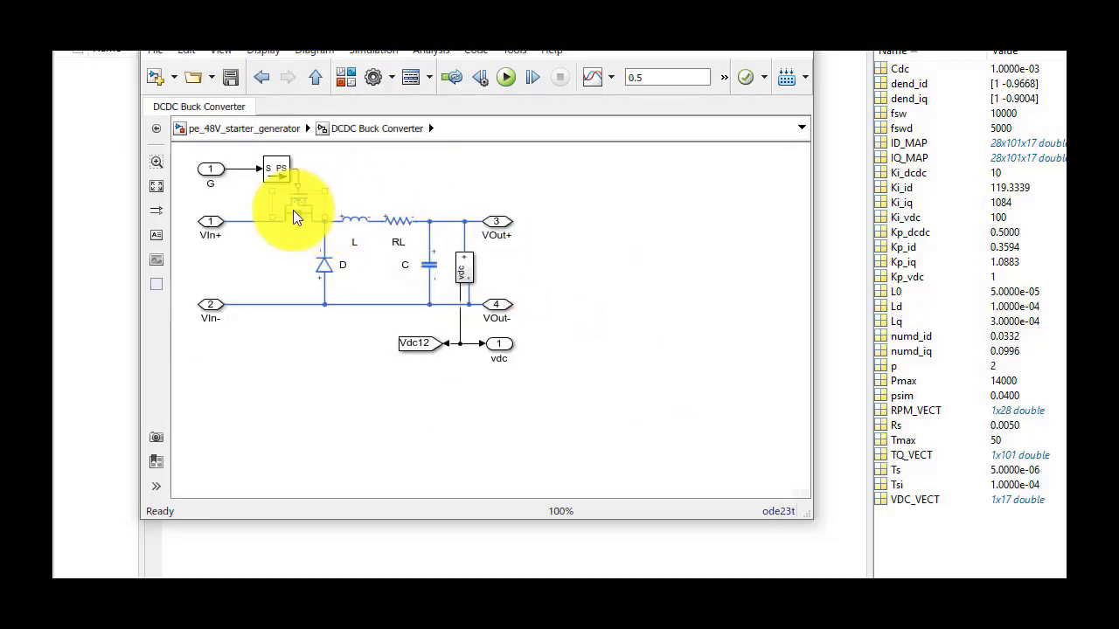
pyautogui.click(270, 83)
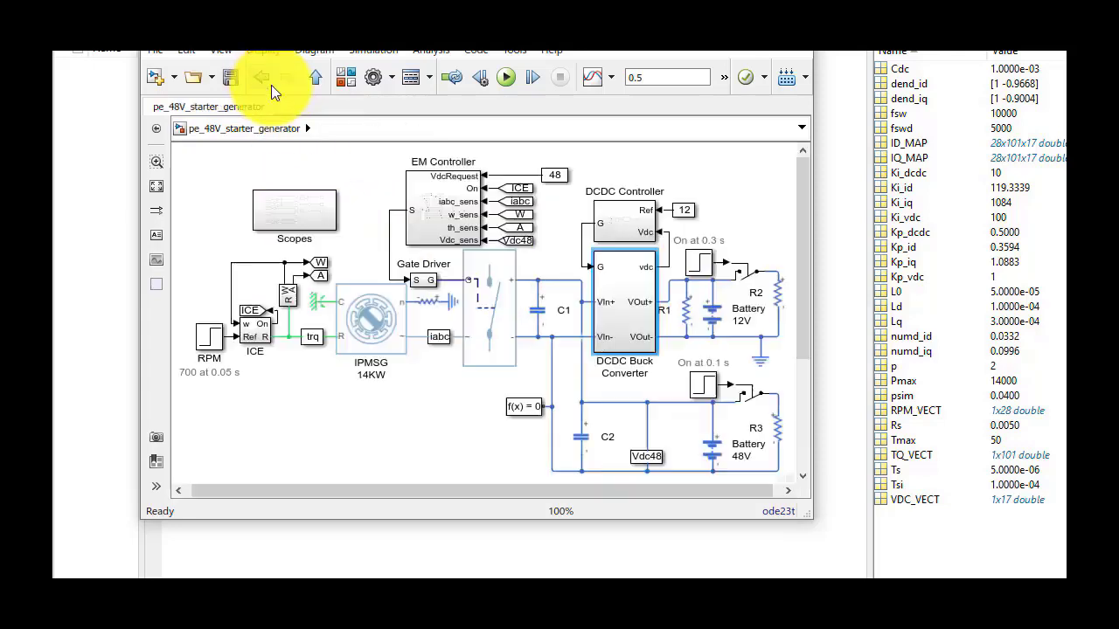
pyautogui.doubleClick(613, 225)
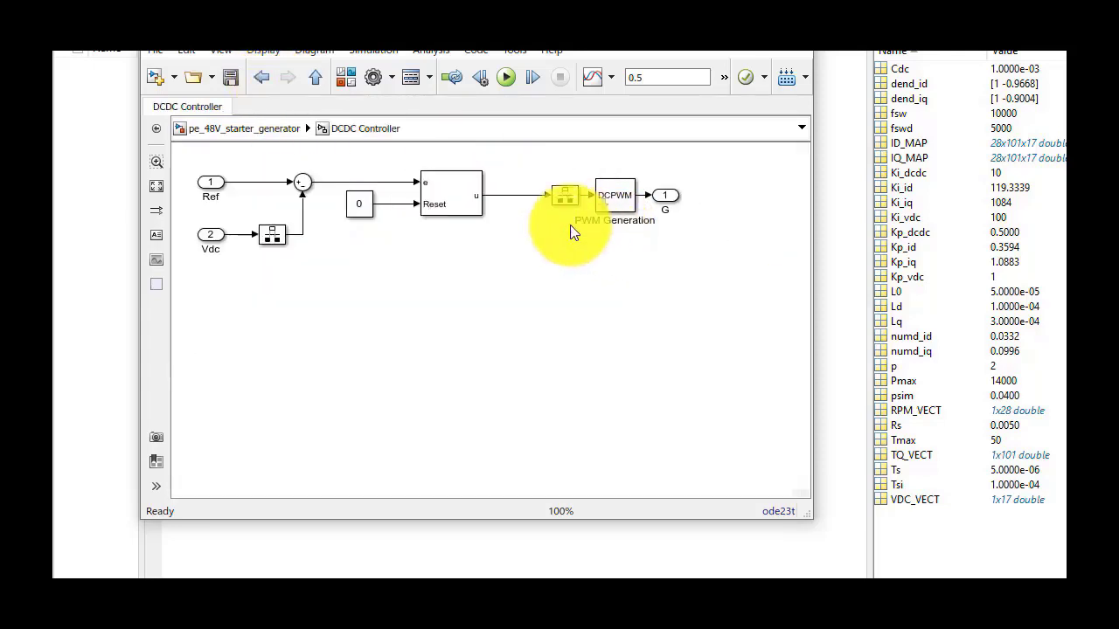
pyautogui.click(266, 82)
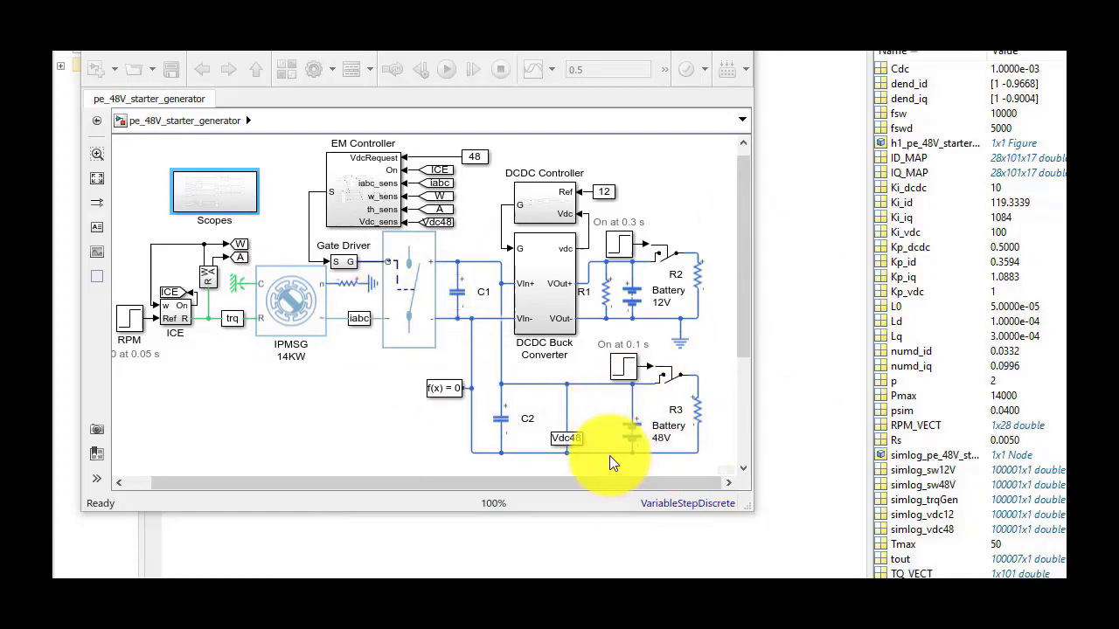
# Step: Point out the 48V battery, the DCDC Buck Converter and the 12V battery with its switch
pyautogui.click(629, 424)
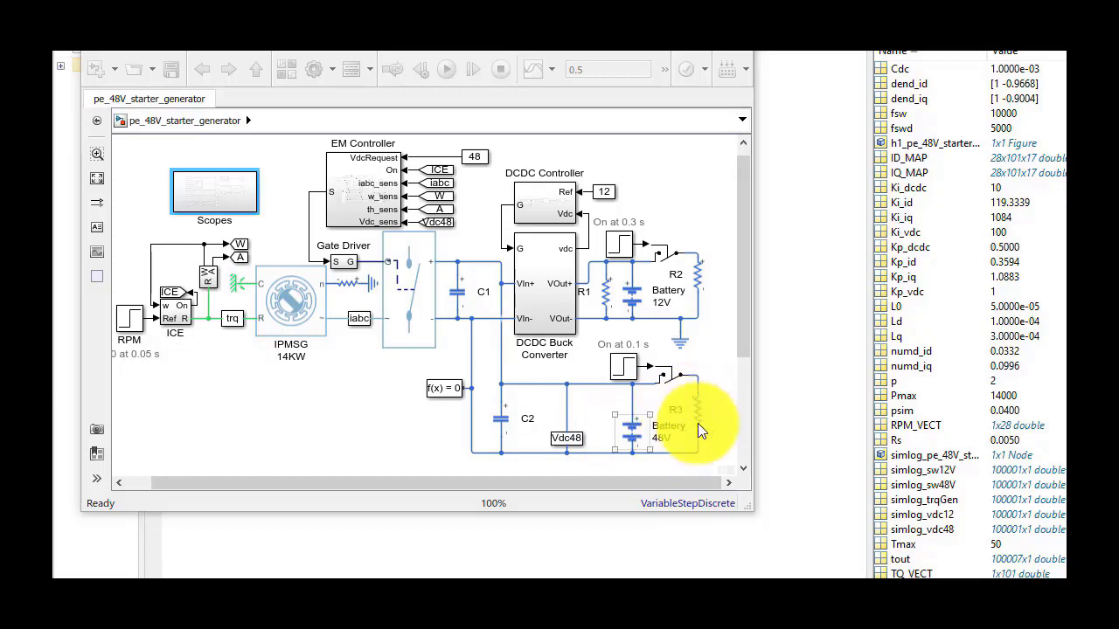
pyautogui.click(660, 426)
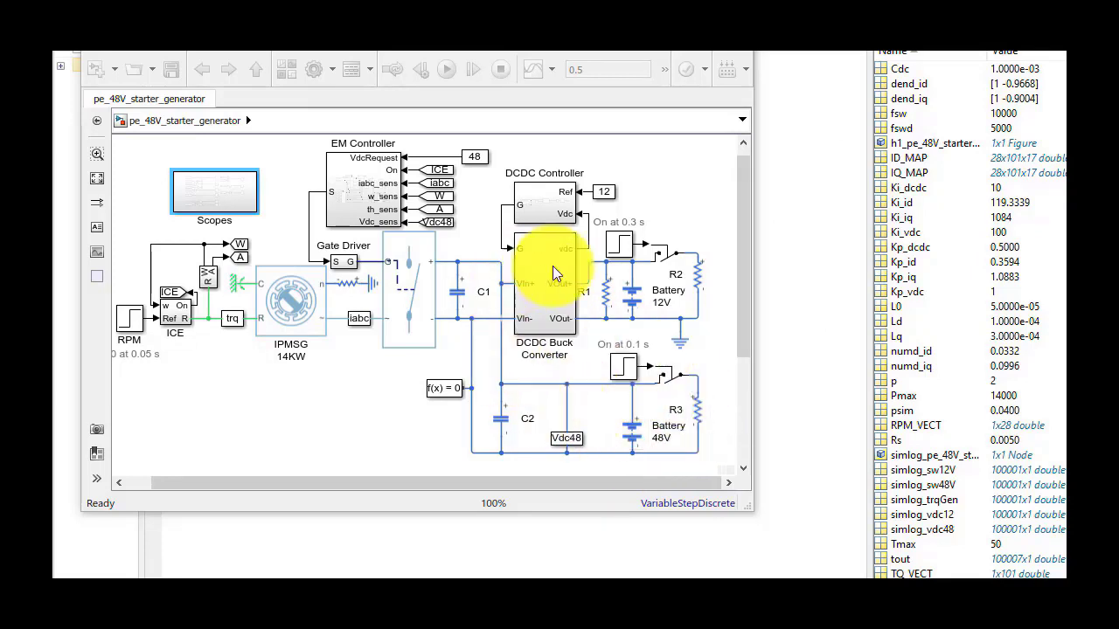
pyautogui.click(573, 321)
pyautogui.moveTo(662, 264); pyautogui.dragTo(648, 264)
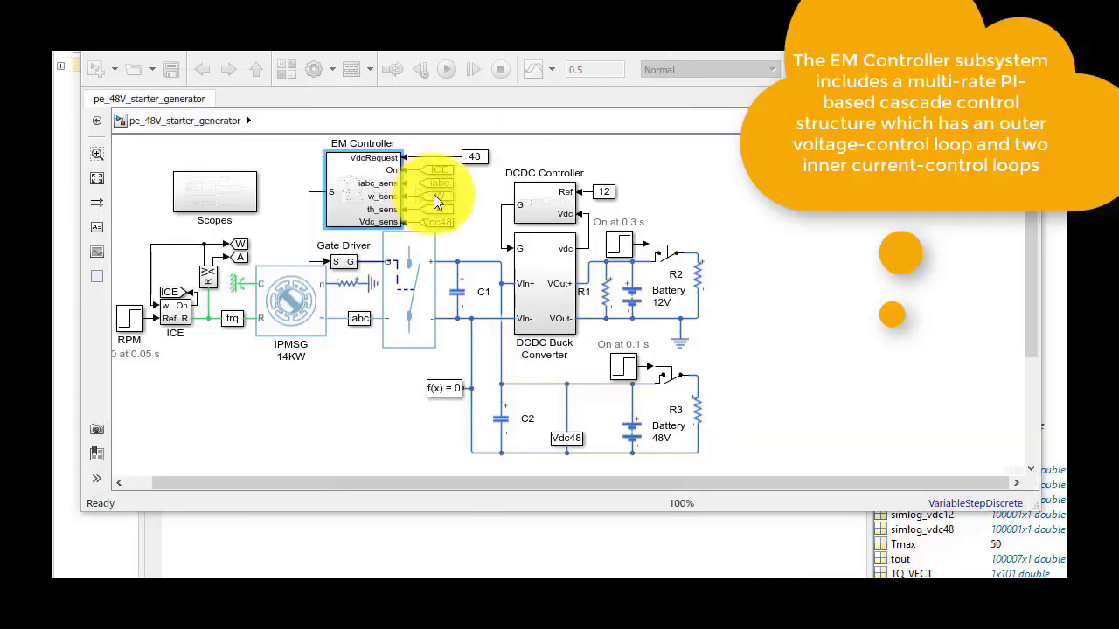
# Step: Inside EM Controller, view Outer Loop Control and Current Control, then open the Task Scheduler chart
pyautogui.doubleClick(350, 175)
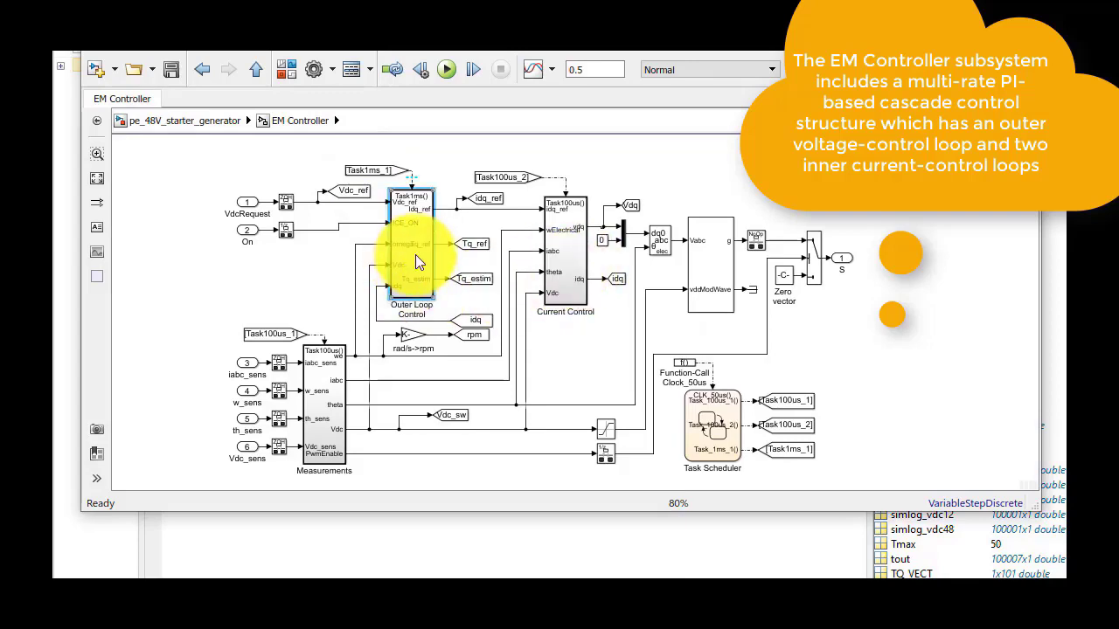
pyautogui.doubleClick(415, 254)
pyautogui.click(304, 125)
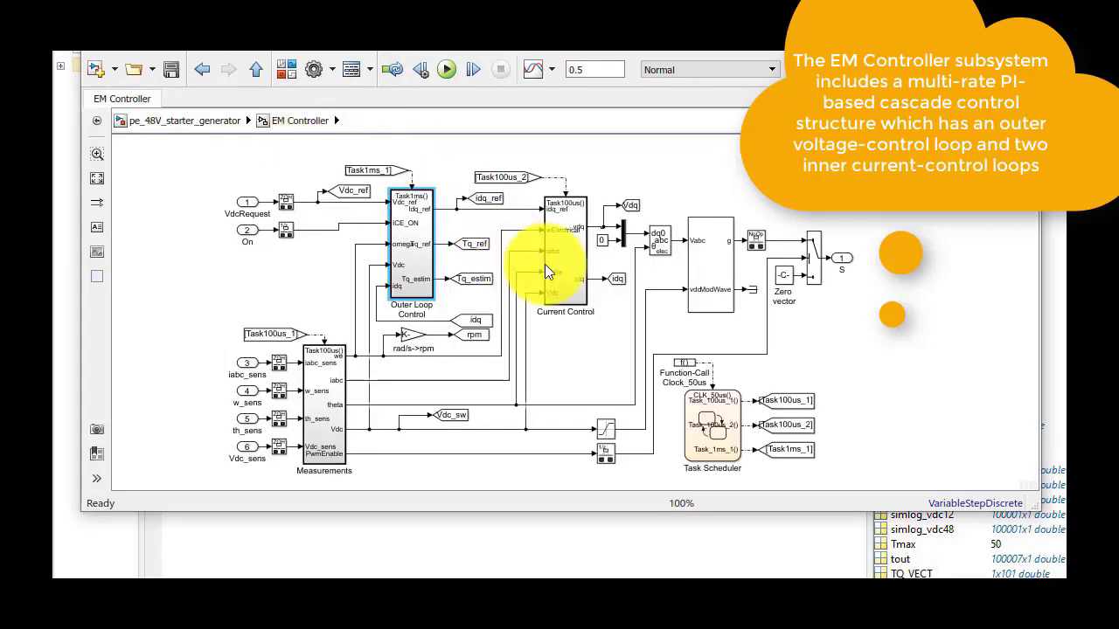
pyautogui.doubleClick(556, 262)
pyautogui.click(267, 123)
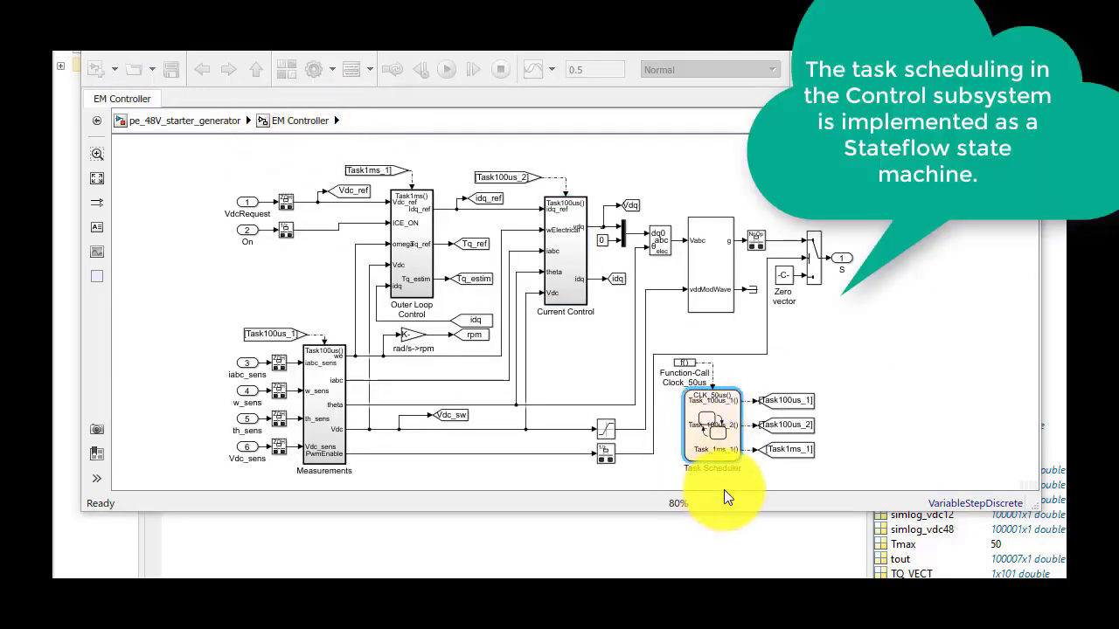
pyautogui.doubleClick(730, 459)
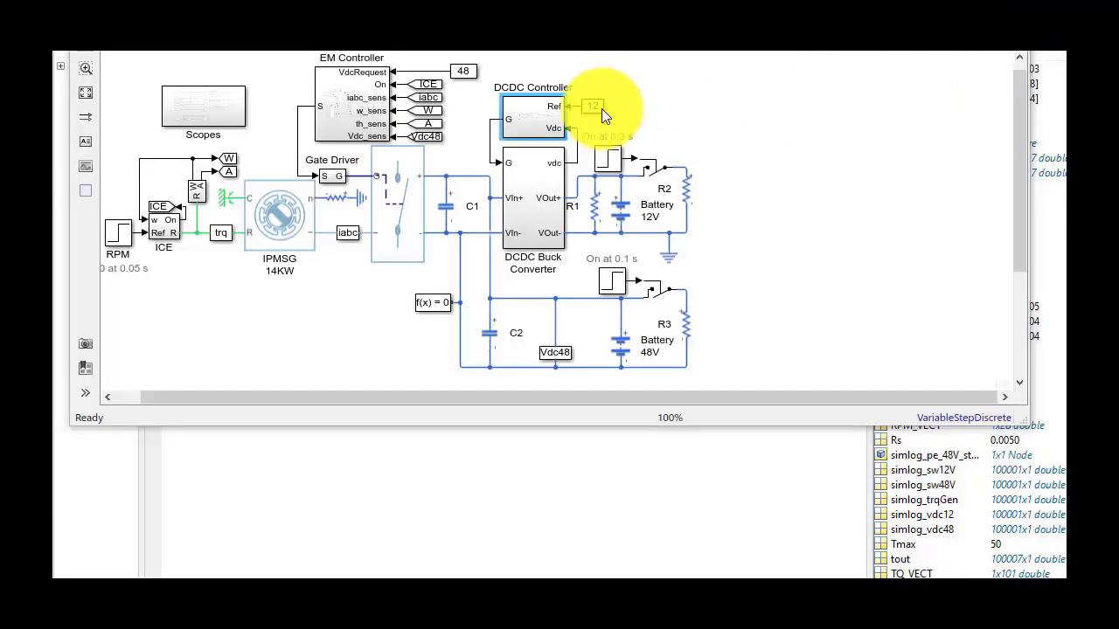
# Step: Open the DCDC Controller subsystem, then return to pe_48V_starter_generator via the breadcrumb
pyautogui.doubleClick(531, 114)
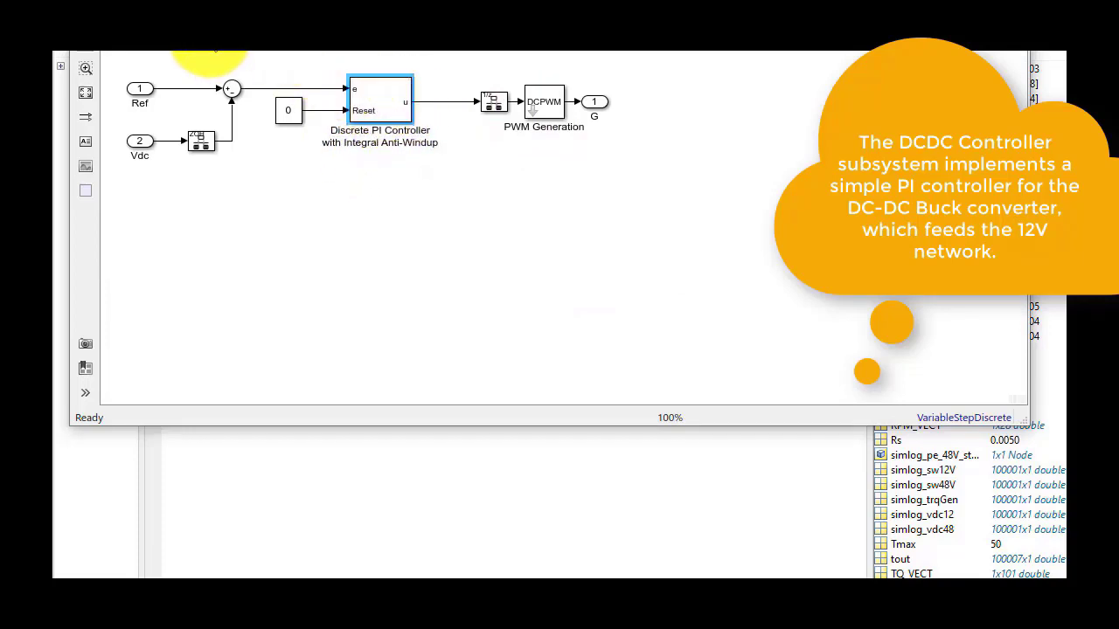
pyautogui.click(210, 51)
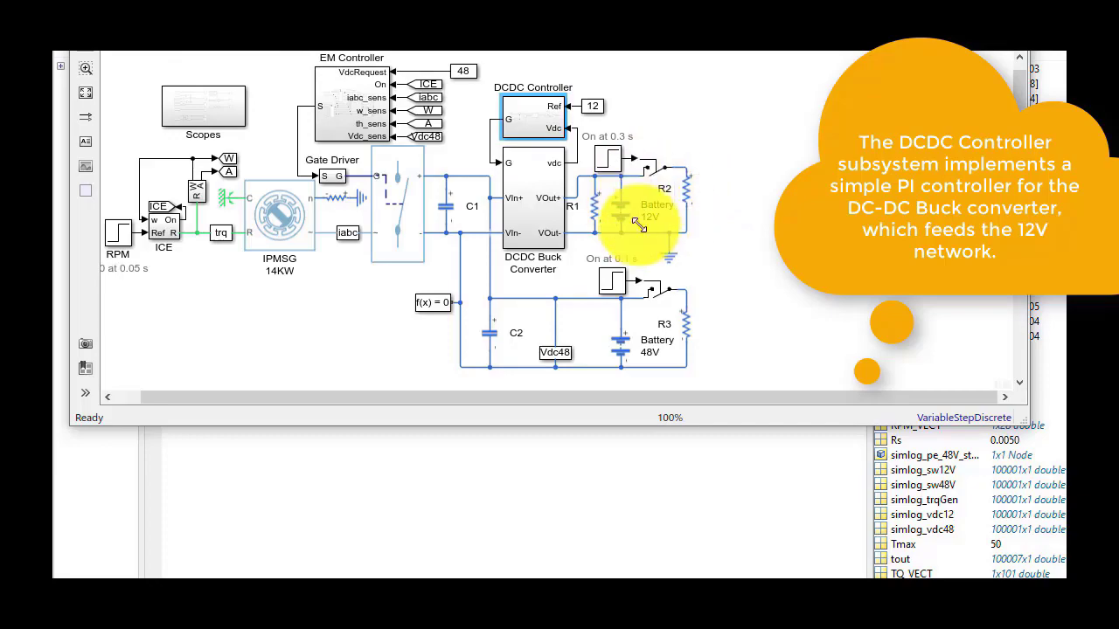